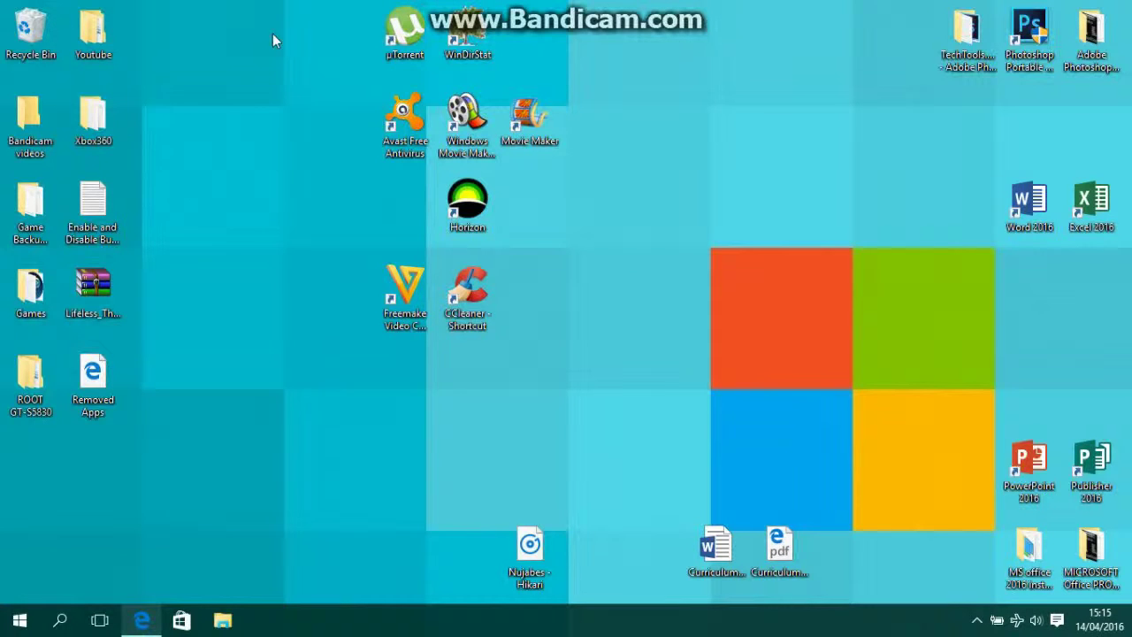
# Open Microsoft Edge and search Google for "cool text characters".
pyautogui.click(142, 621)
pyautogui.click(470, 345)
pyautogui.click(469, 345)
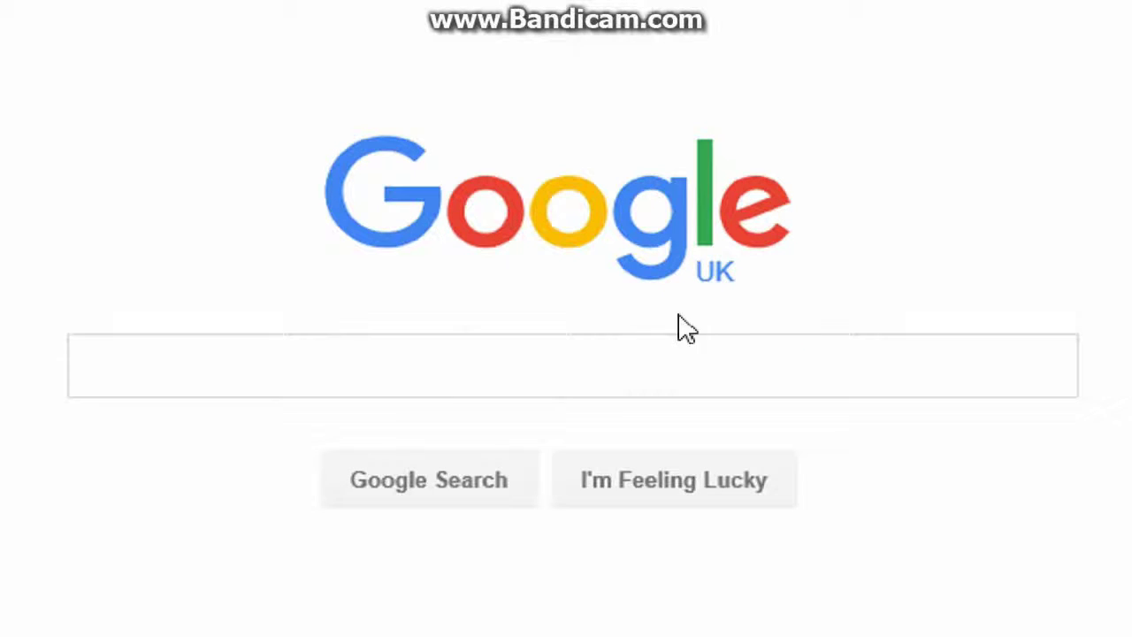
pyautogui.click(668, 352)
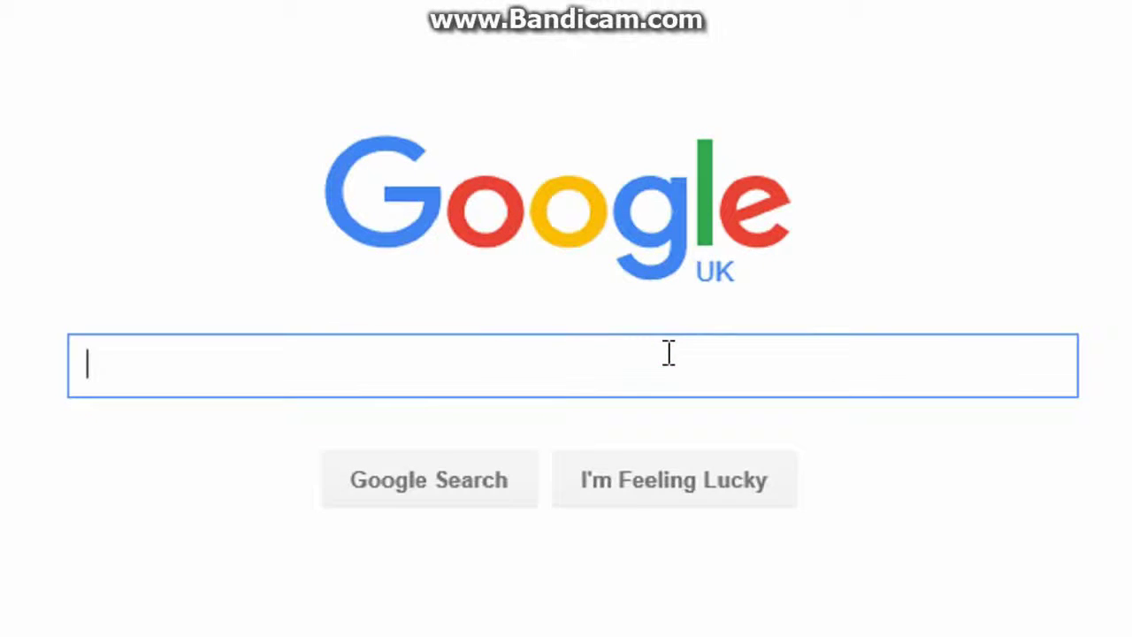
pyautogui.write('coll')
pyautogui.press('BackSpace')
pyautogui.press('BackSpace')
pyautogui.press('BackSpace')
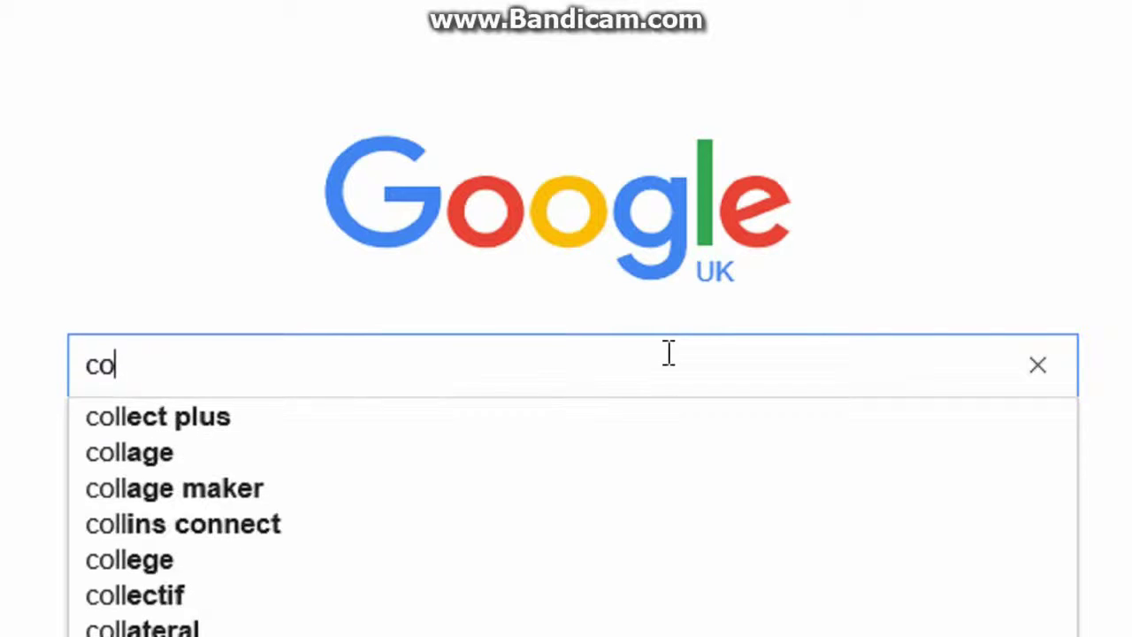
pyautogui.write('ol text ')
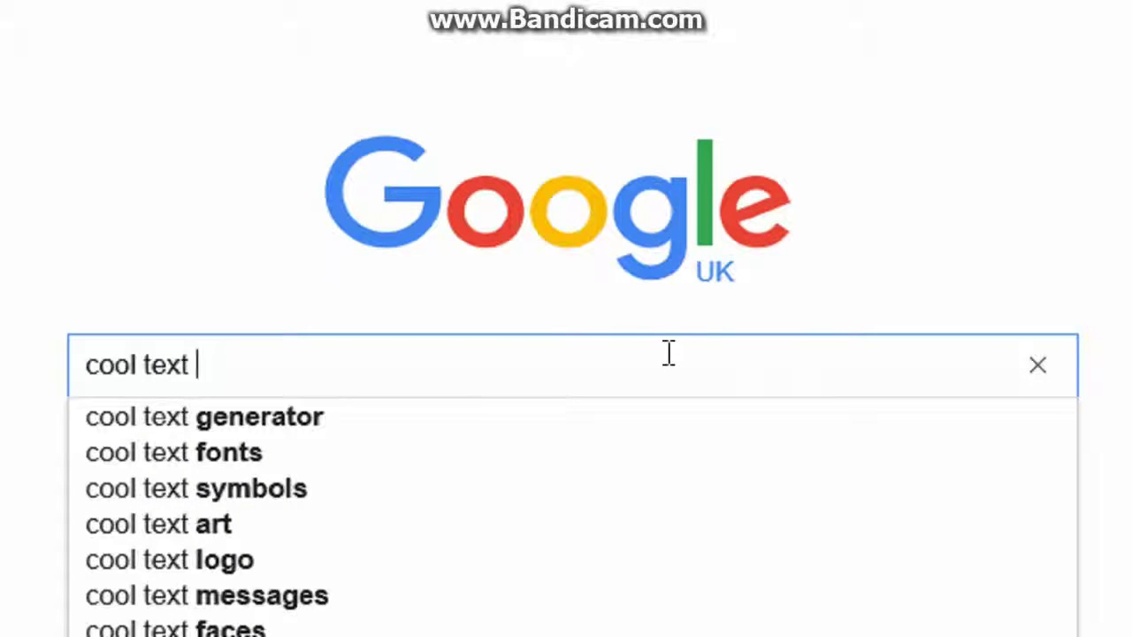
pyautogui.write('characters')
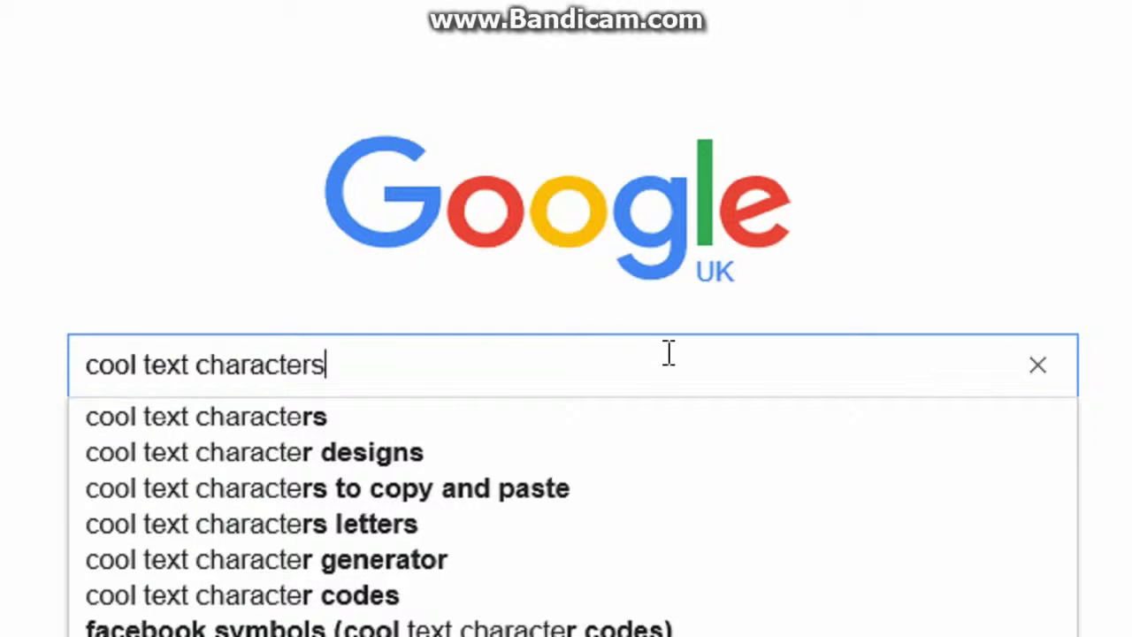
pyautogui.press('Return')
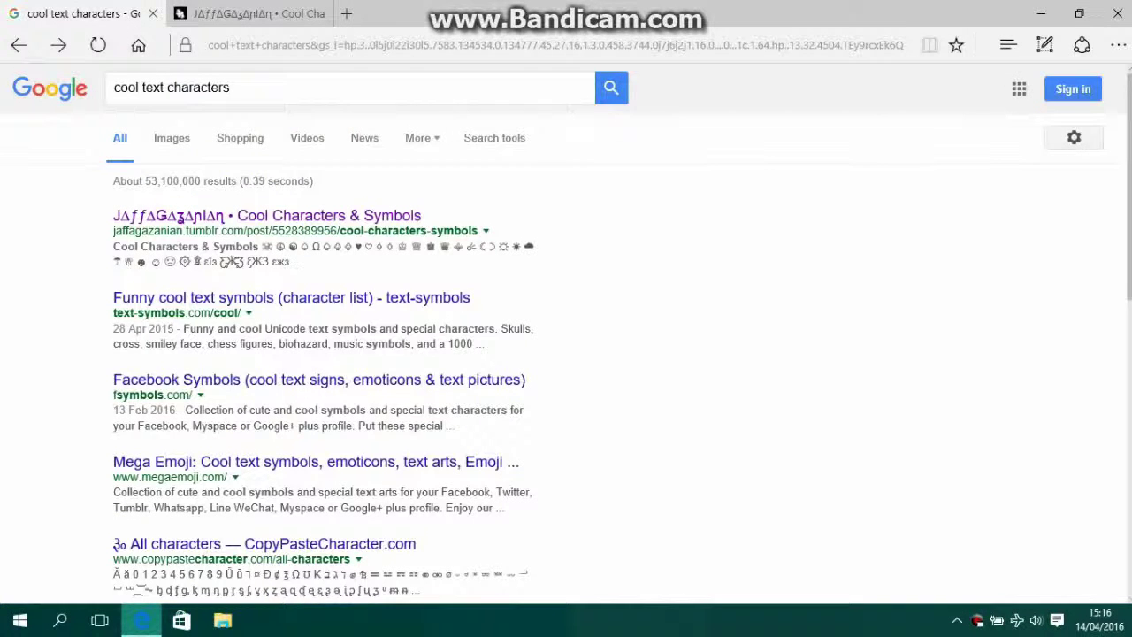
# Open the Cool Characters & Symbols page and look through its lists of special symbols.
pyautogui.scroll(-1, 1026, 146)
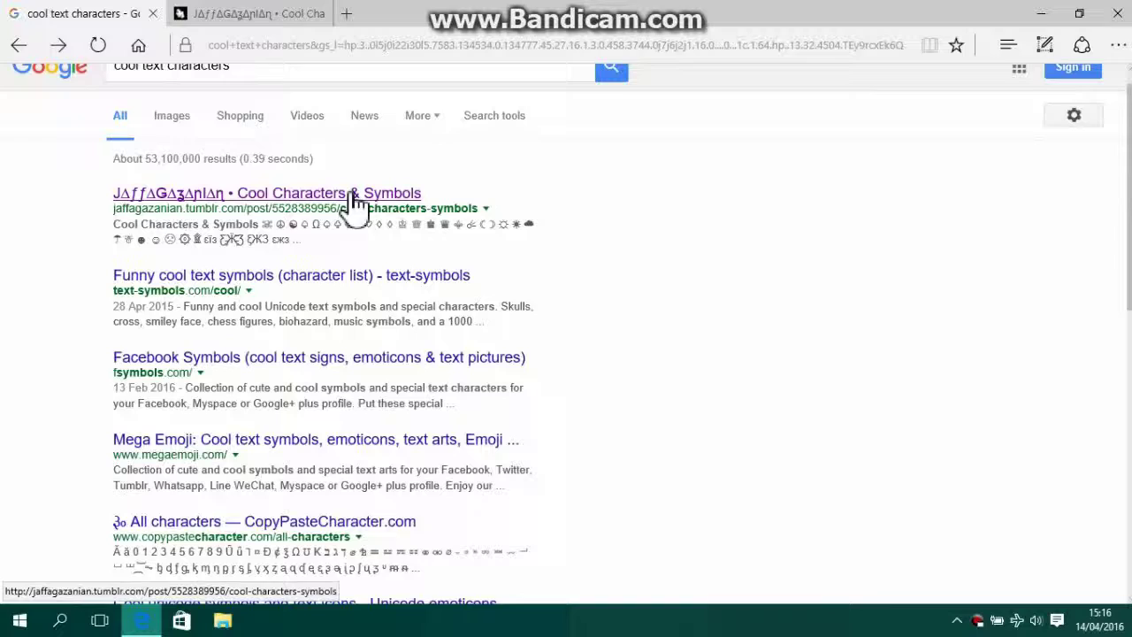
pyautogui.scroll(-1, 1129, 265)
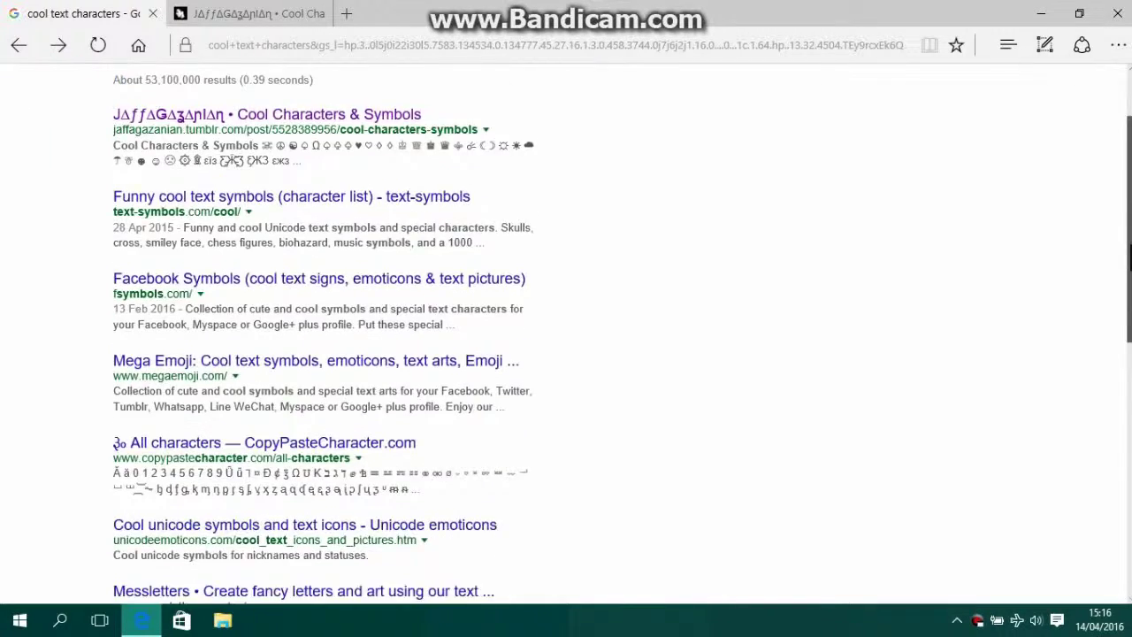
pyautogui.moveTo(1130, 256); pyautogui.dragTo(1128, 177)
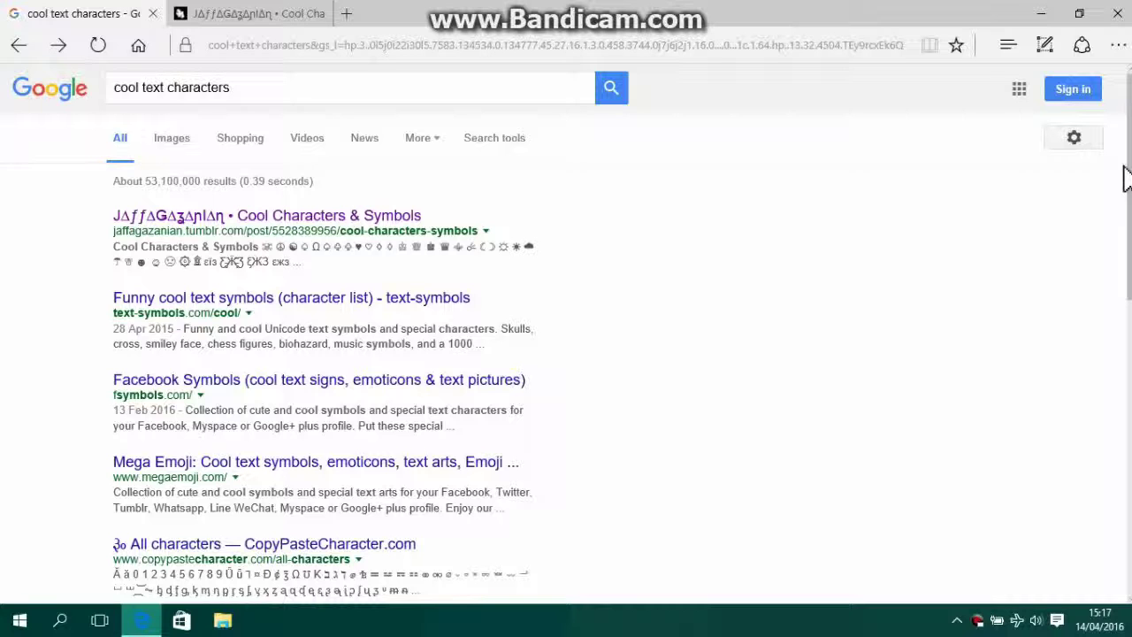
pyautogui.moveTo(1125, 177); pyautogui.dragTo(1126, 190)
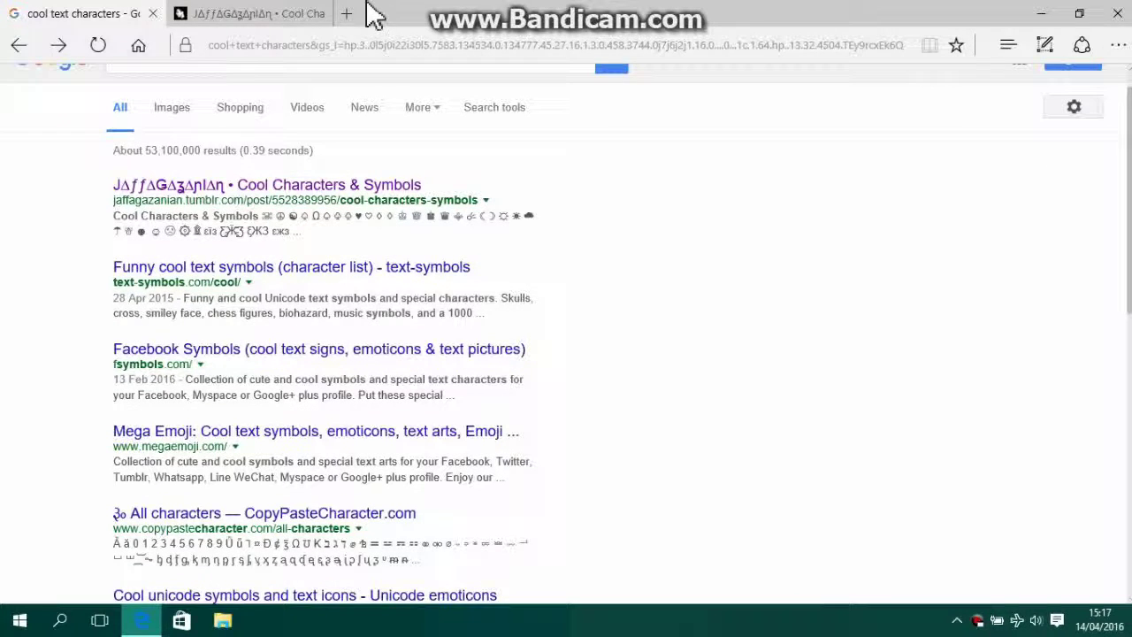
pyautogui.click(280, 22)
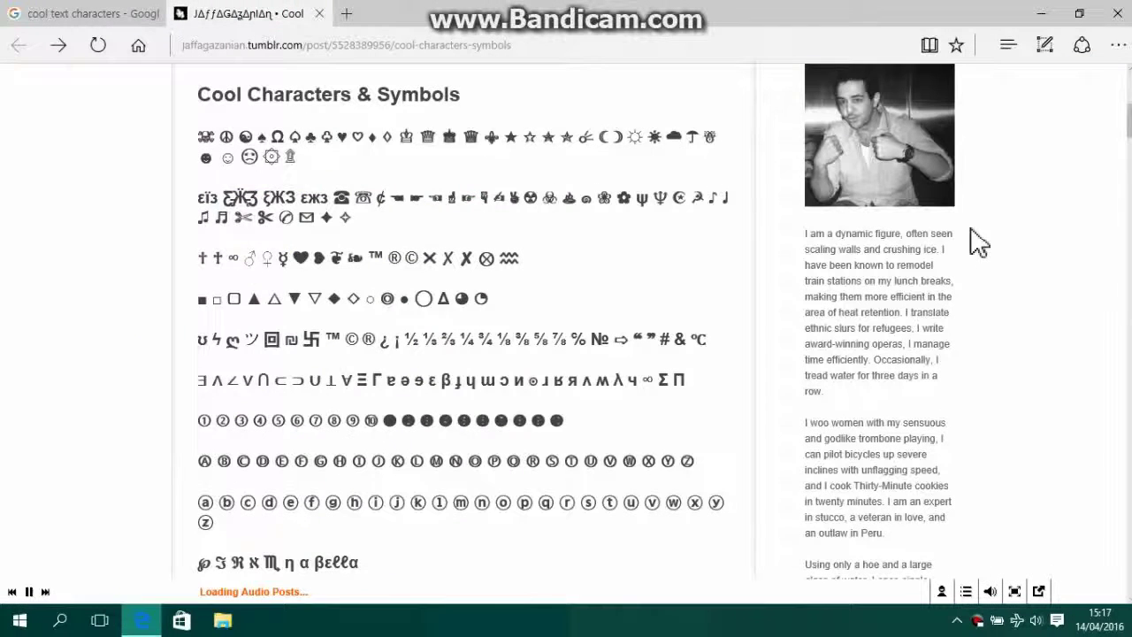
pyautogui.scroll(3, 1129, 124)
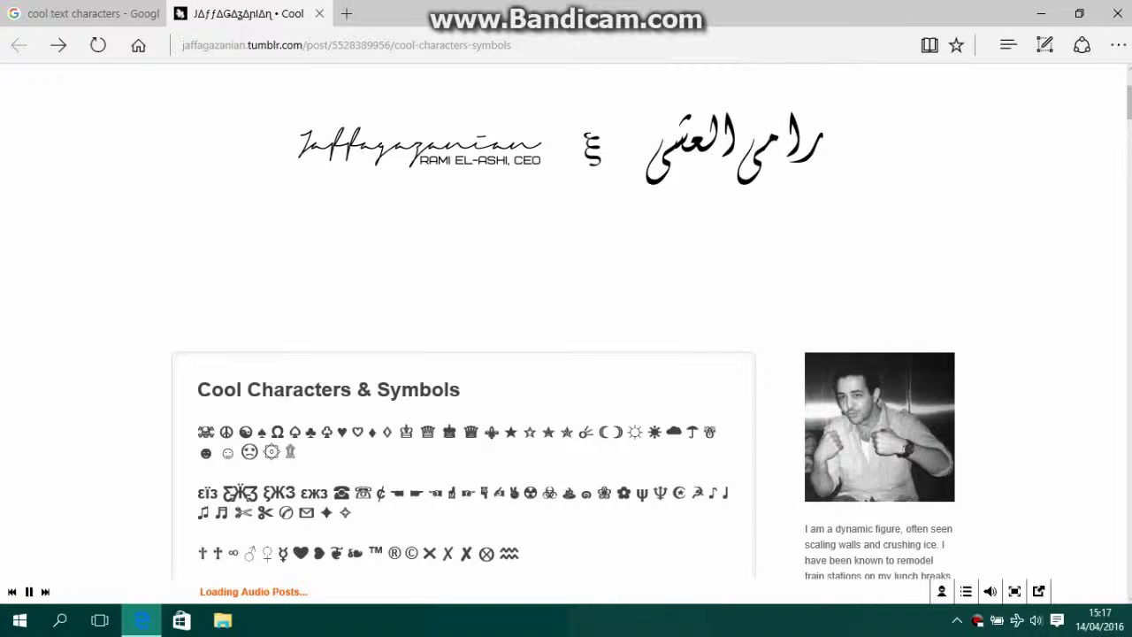
pyautogui.scroll(-4, 564, 322)
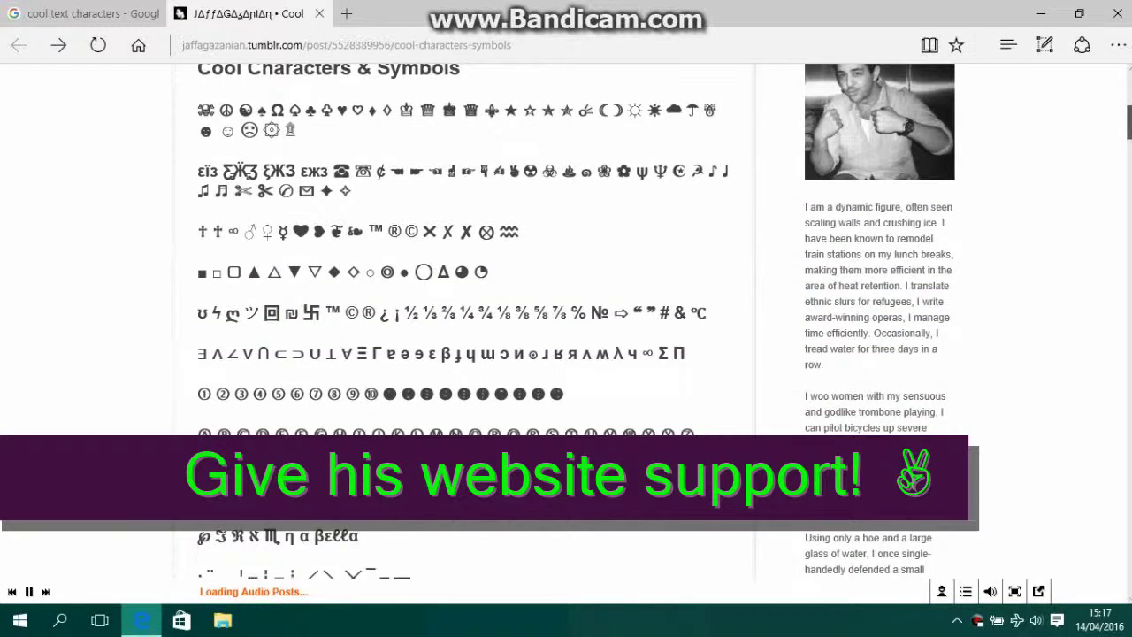
pyautogui.scroll(-3, 564, 322)
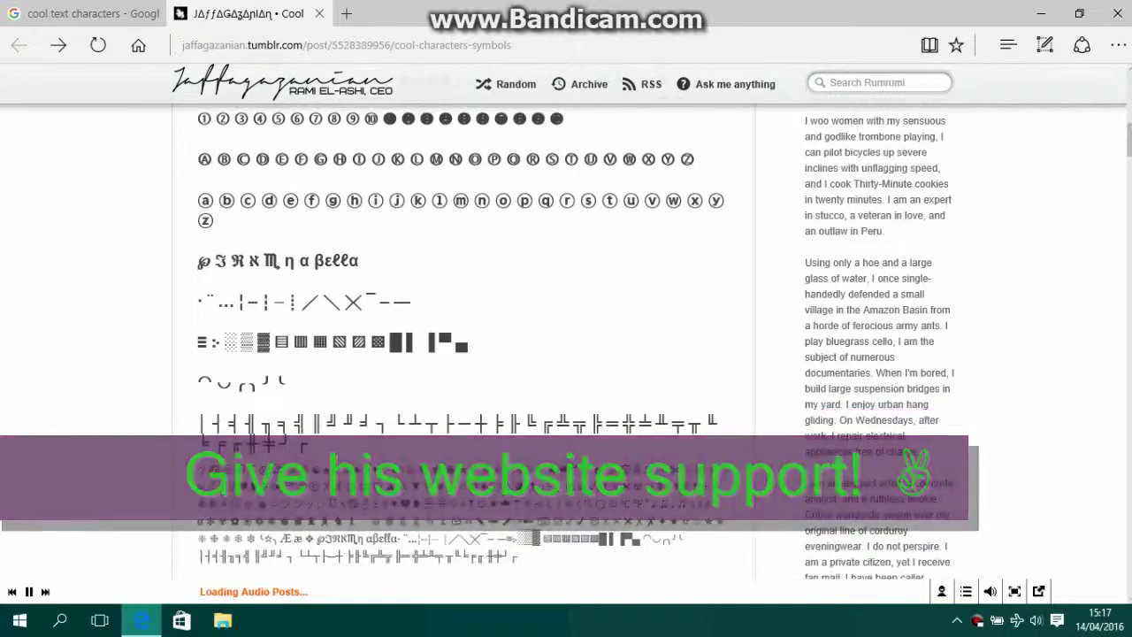
pyautogui.scroll(-5, 539, 357)
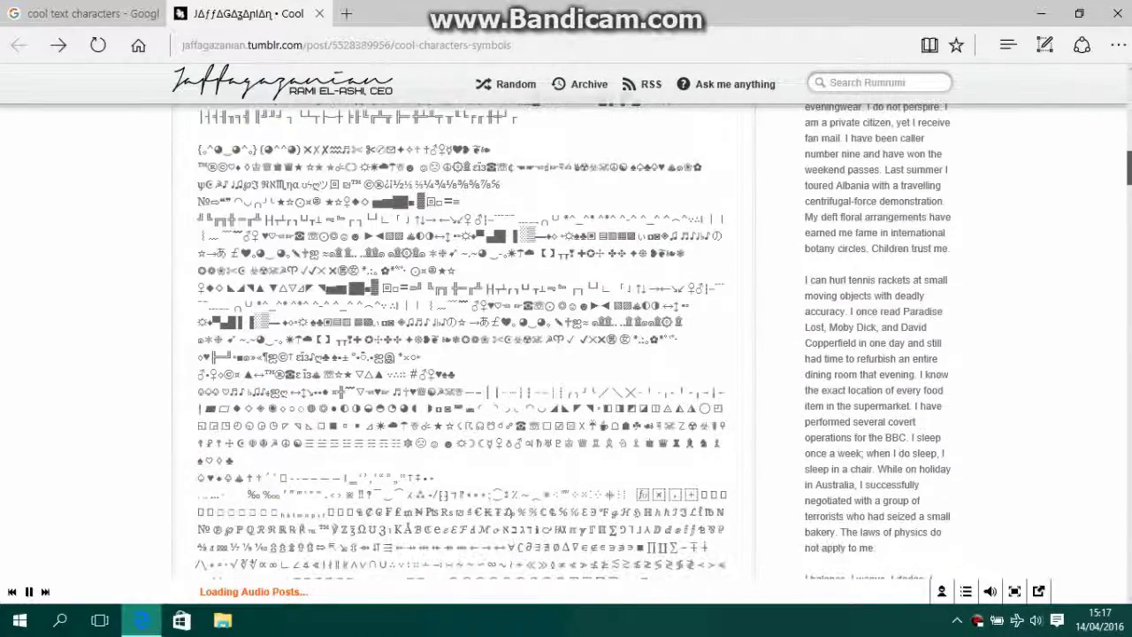
pyautogui.scroll(-5, 564, 341)
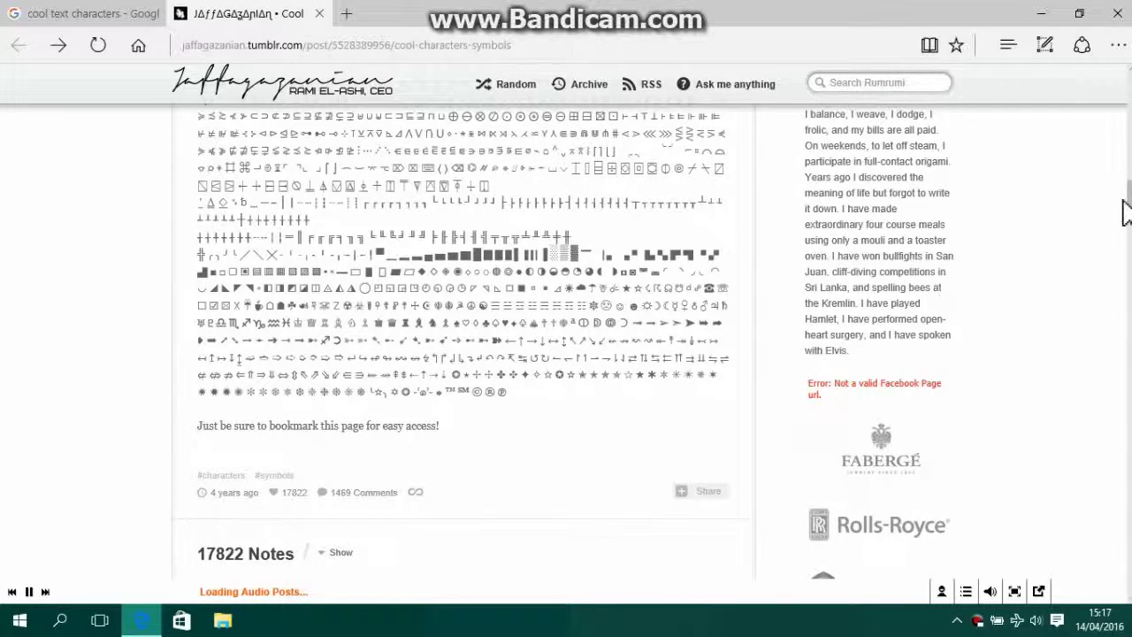
pyautogui.moveTo(1125, 212); pyautogui.dragTo(1125, 166)
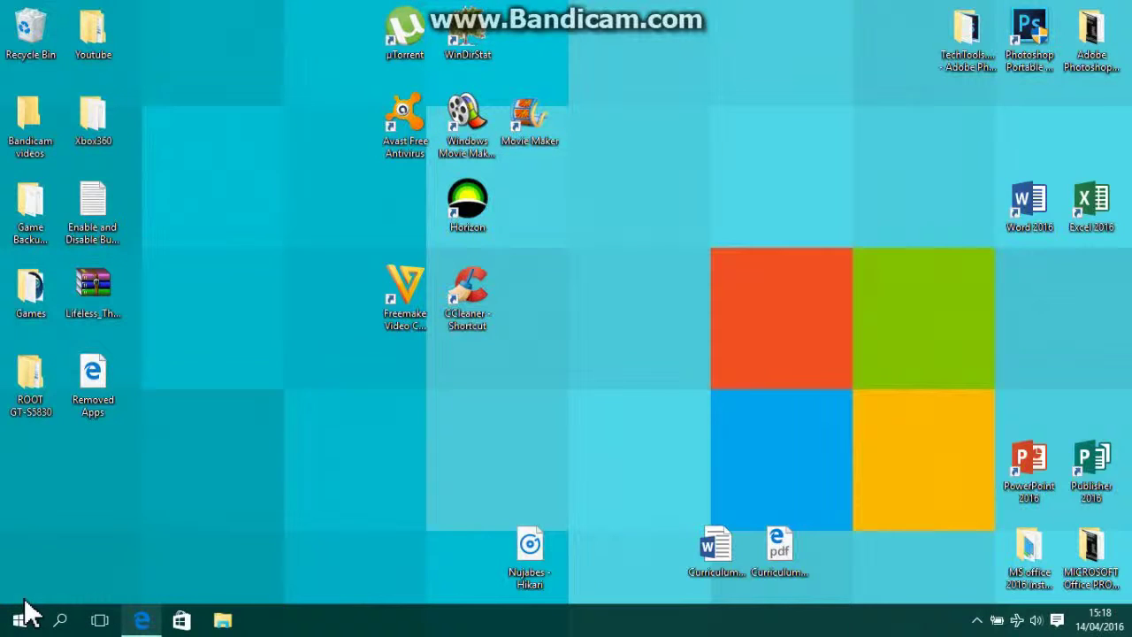
# Open the Windows Settings and go to Family & other users under Accounts.
pyautogui.click(20, 619)
pyautogui.click(13, 622)
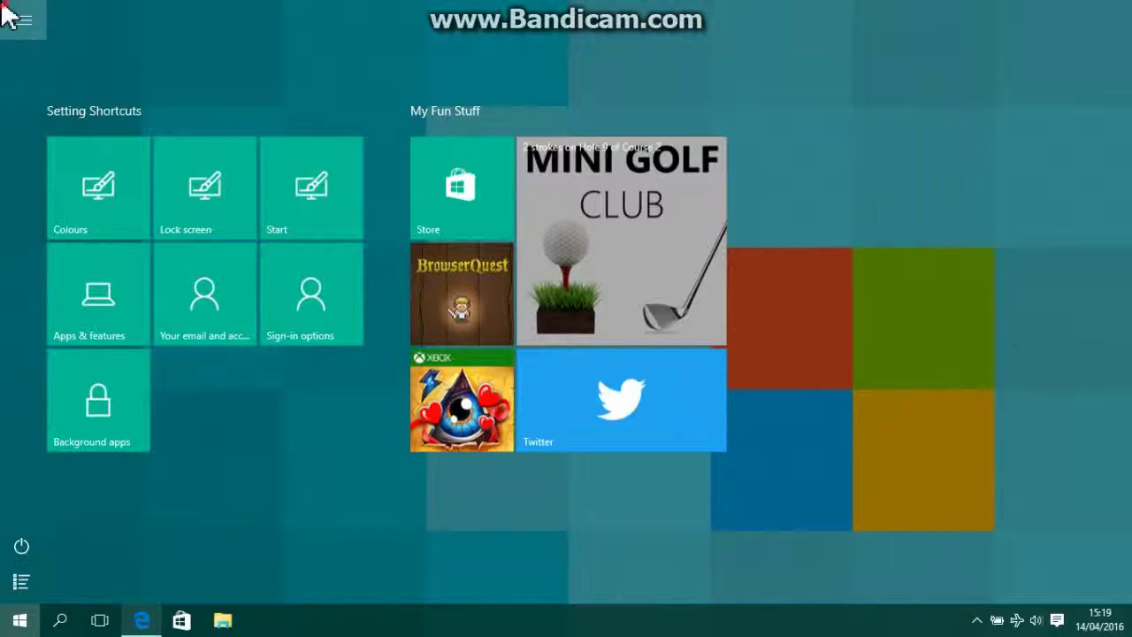
pyautogui.click(23, 20)
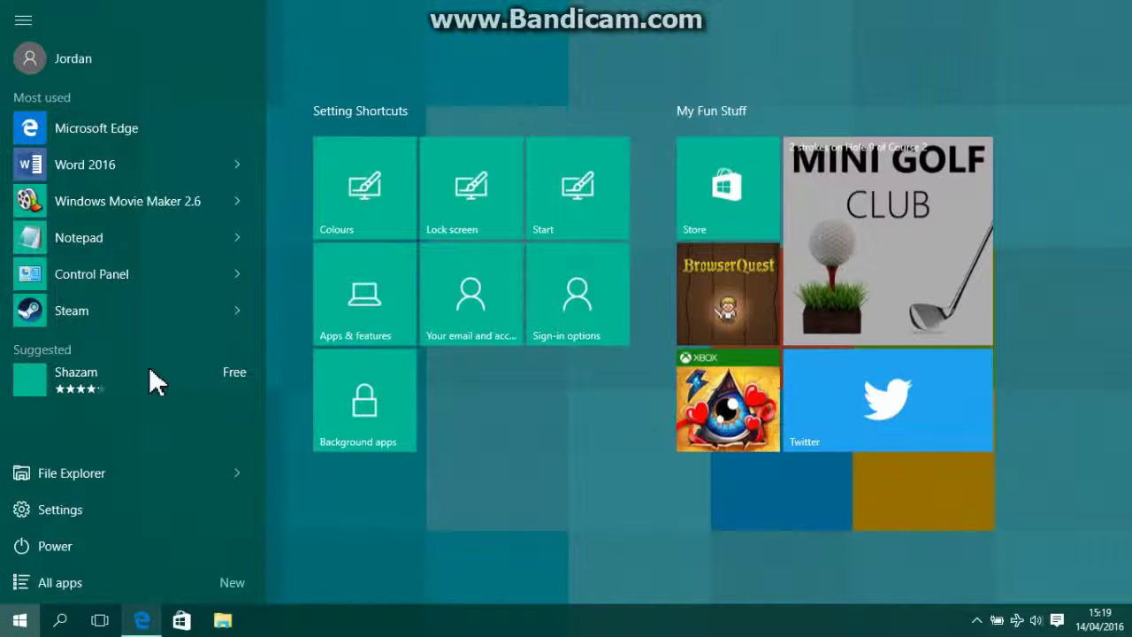
pyautogui.click(101, 513)
pyautogui.press('super')
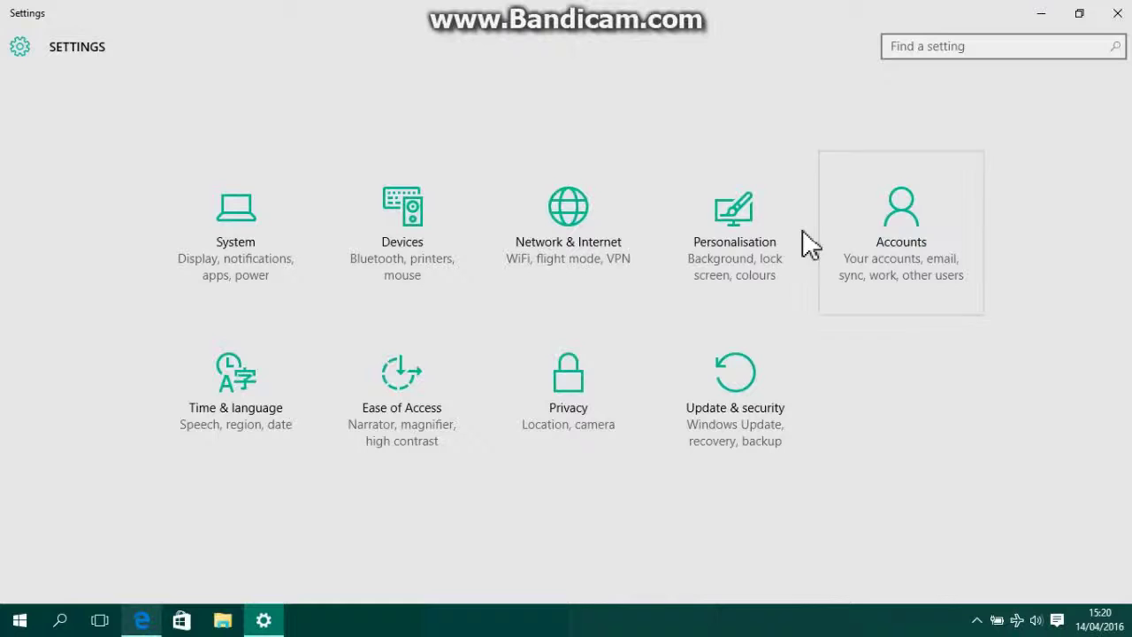
pyautogui.click(874, 222)
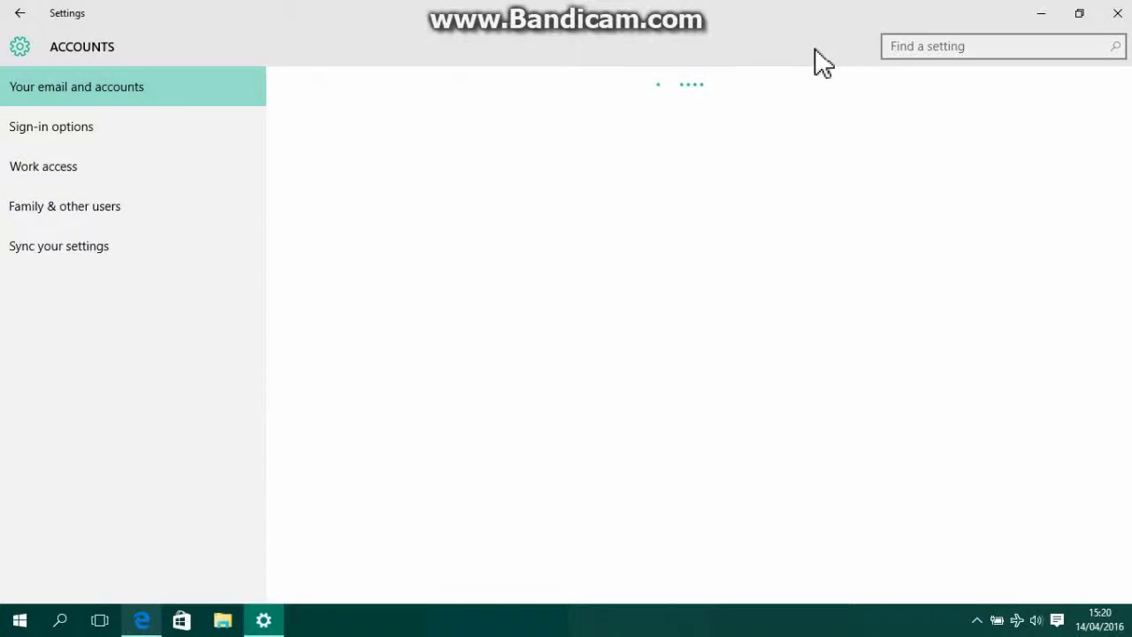
pyautogui.click(140, 129)
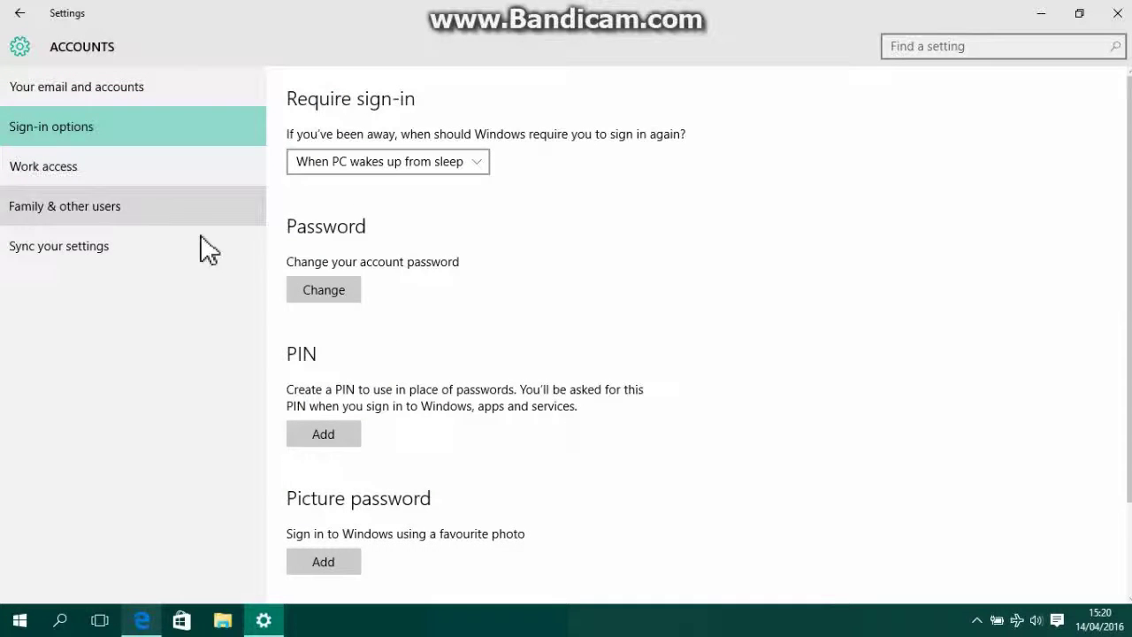
pyautogui.click(185, 215)
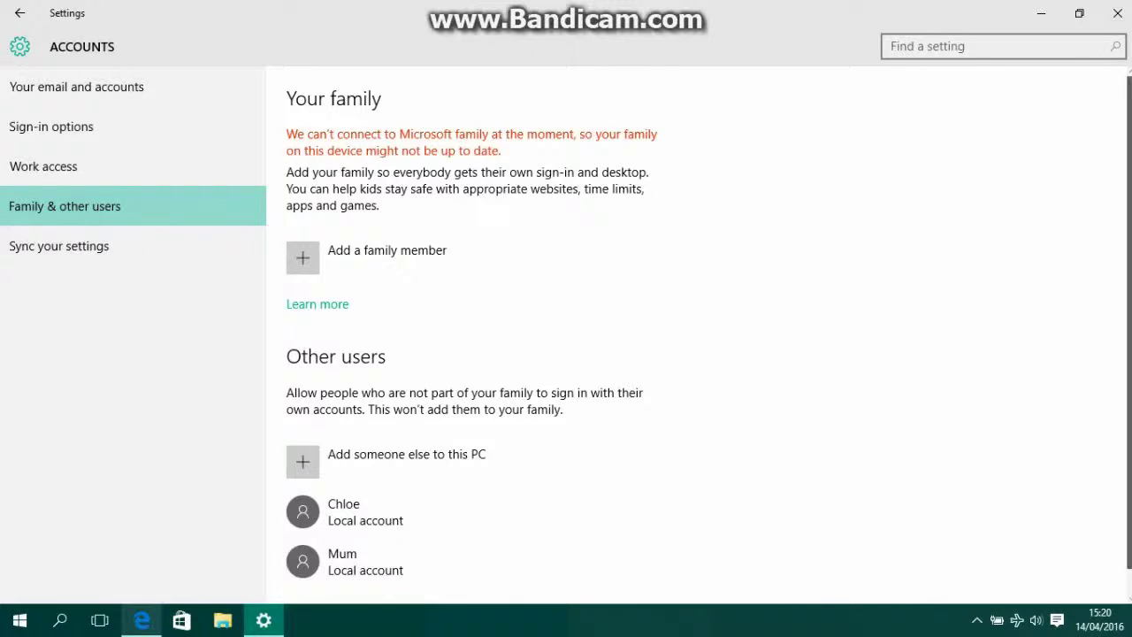
# Start adding another user to this PC without sign-in information, choosing to add a user without a Microsoft account.
pyautogui.scroll(-1, 1128, 337)
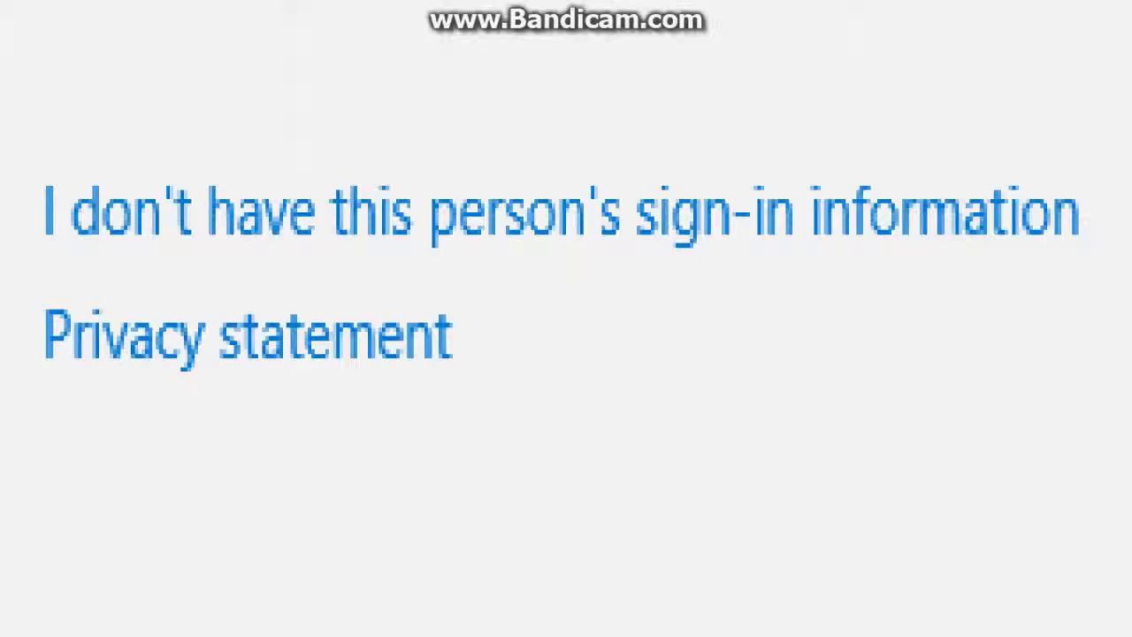
pyautogui.click(661, 615)
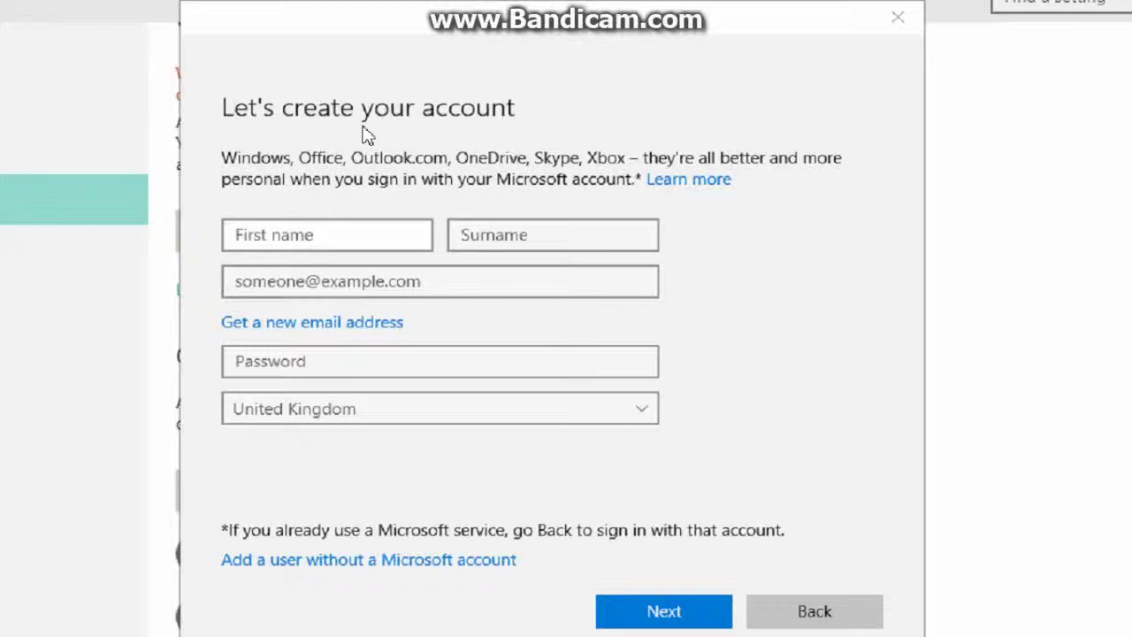
pyautogui.click(310, 236)
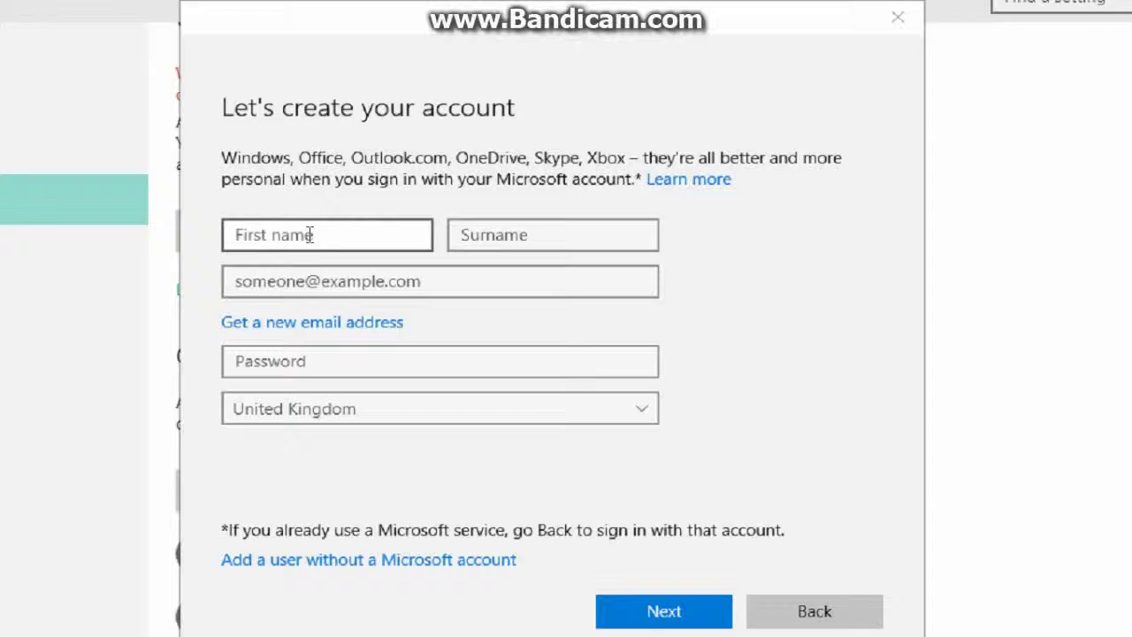
pyautogui.click(544, 234)
pyautogui.click(283, 264)
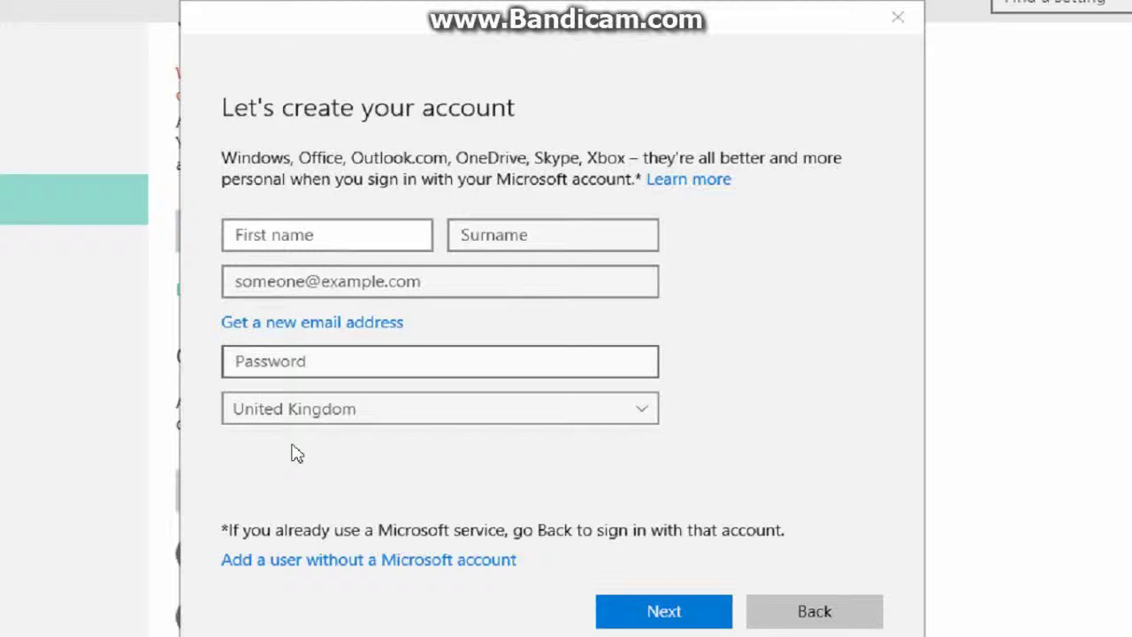
pyautogui.click(449, 560)
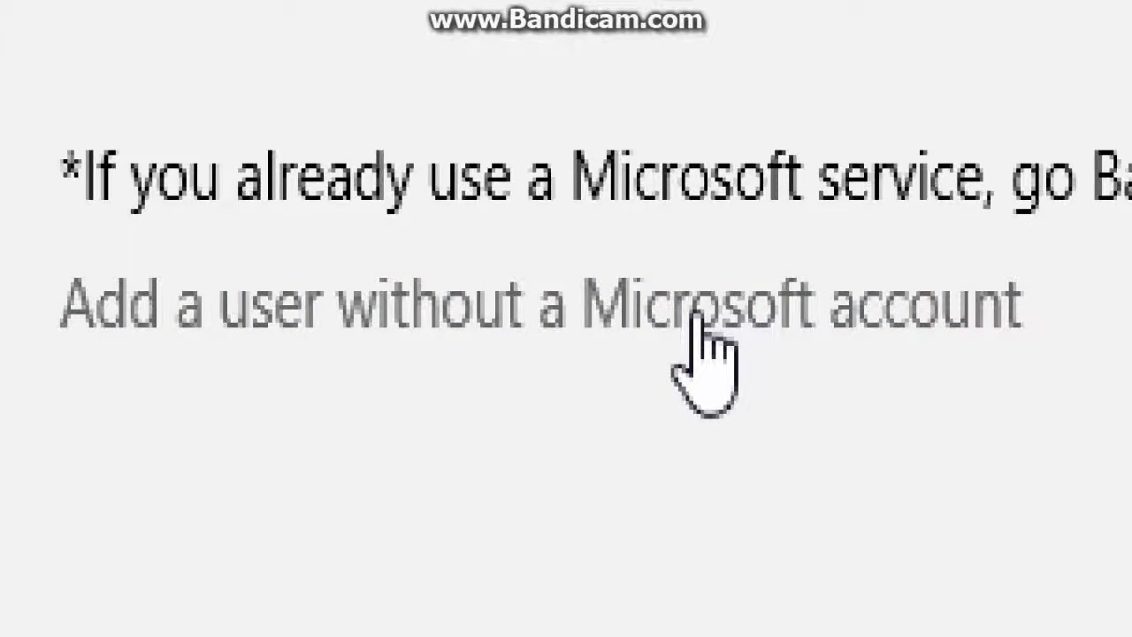
# Fill in the new local account's user name, framed by star and grid symbols on both sides.
pyautogui.click(814, 491)
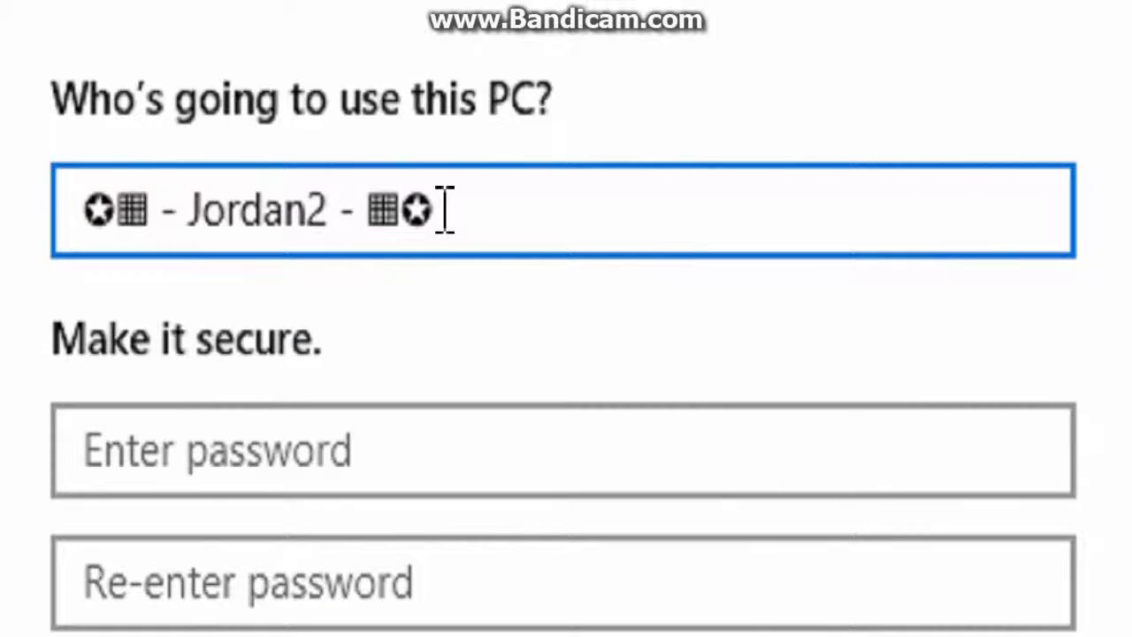
pyautogui.moveTo(412, 210); pyautogui.dragTo(498, 212)
pyautogui.click(498, 212)
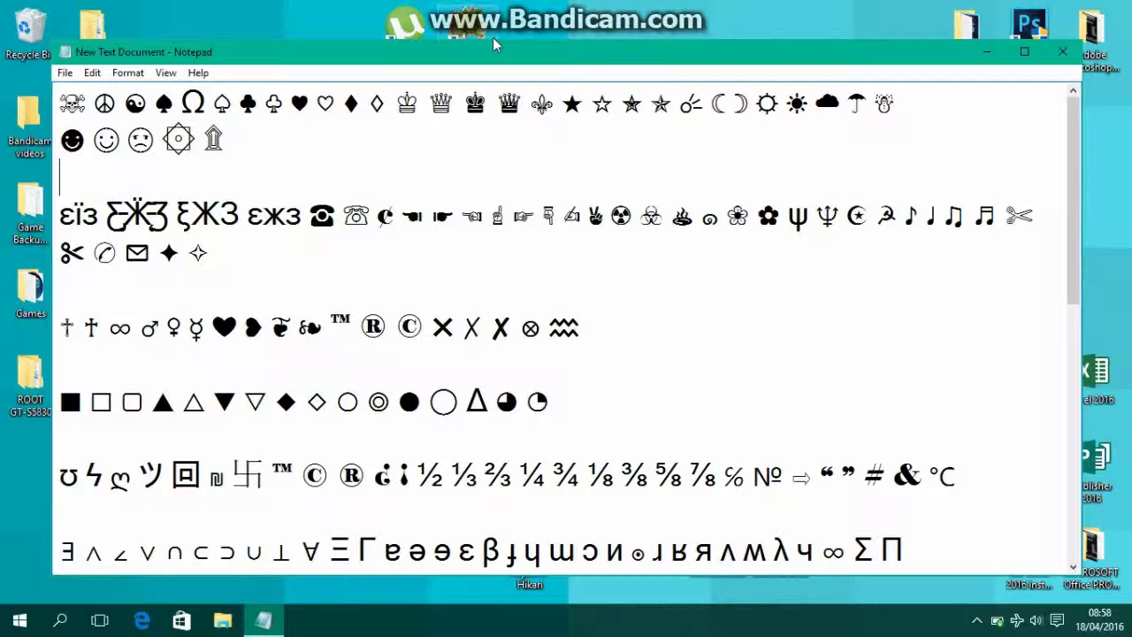
# Start saving the Notepad document of symbols and decline saving it as an ANSI encoded text file.
pyautogui.click(236, 167)
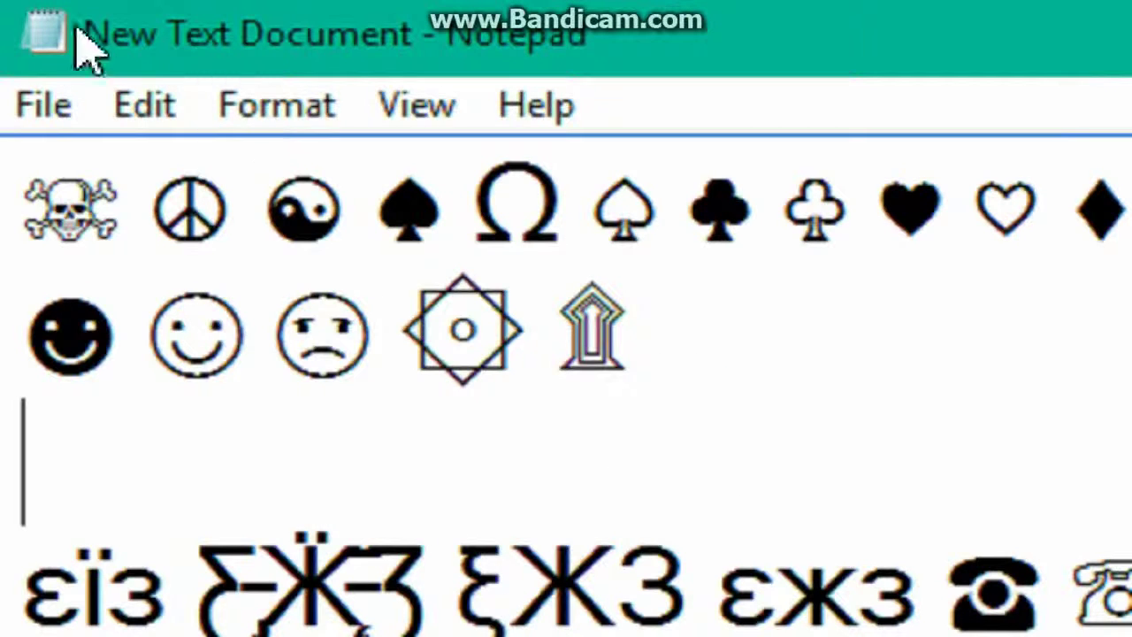
pyautogui.click(60, 111)
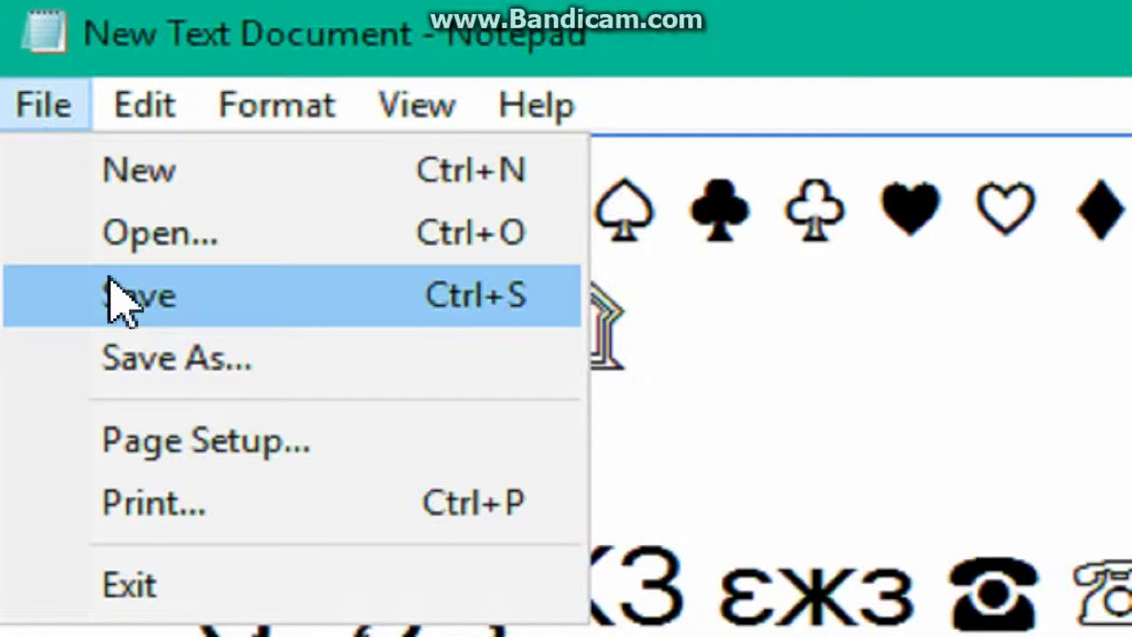
pyautogui.click(119, 299)
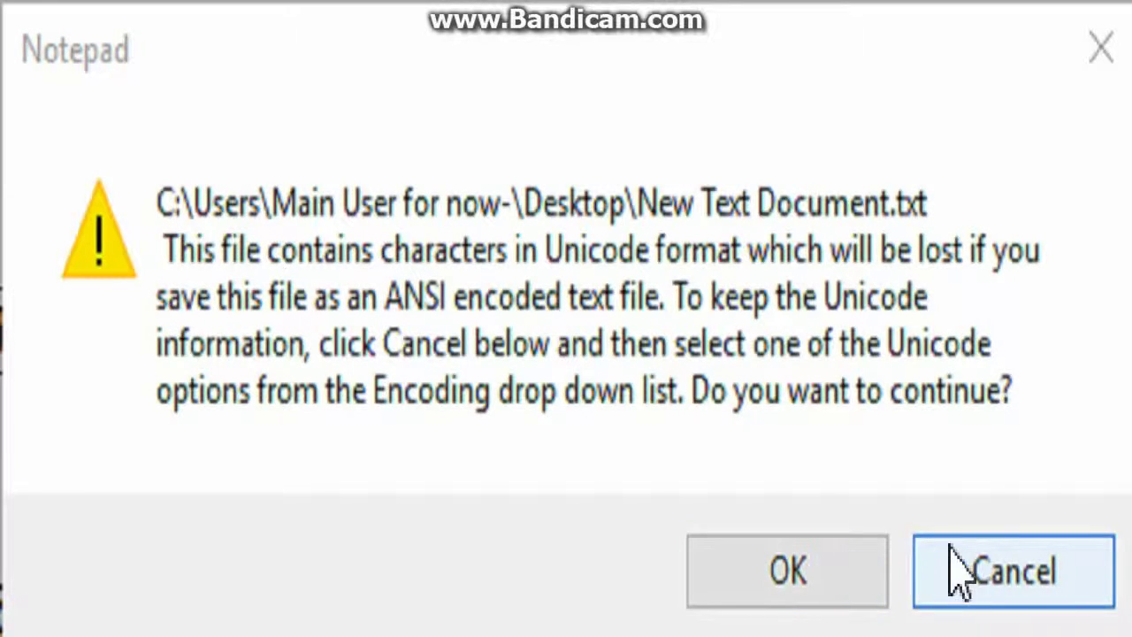
pyautogui.click(857, 548)
pyautogui.click(960, 575)
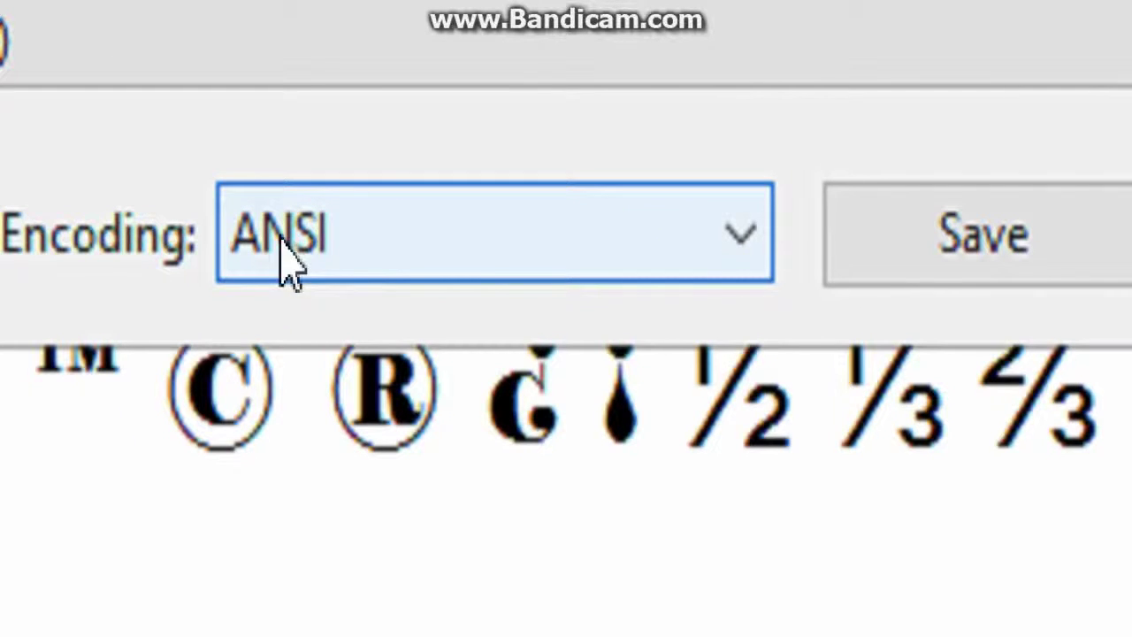
# Set the encoding to Unicode and save New Text Document on the Desktop, replacing the existing file.
pyautogui.click(407, 241)
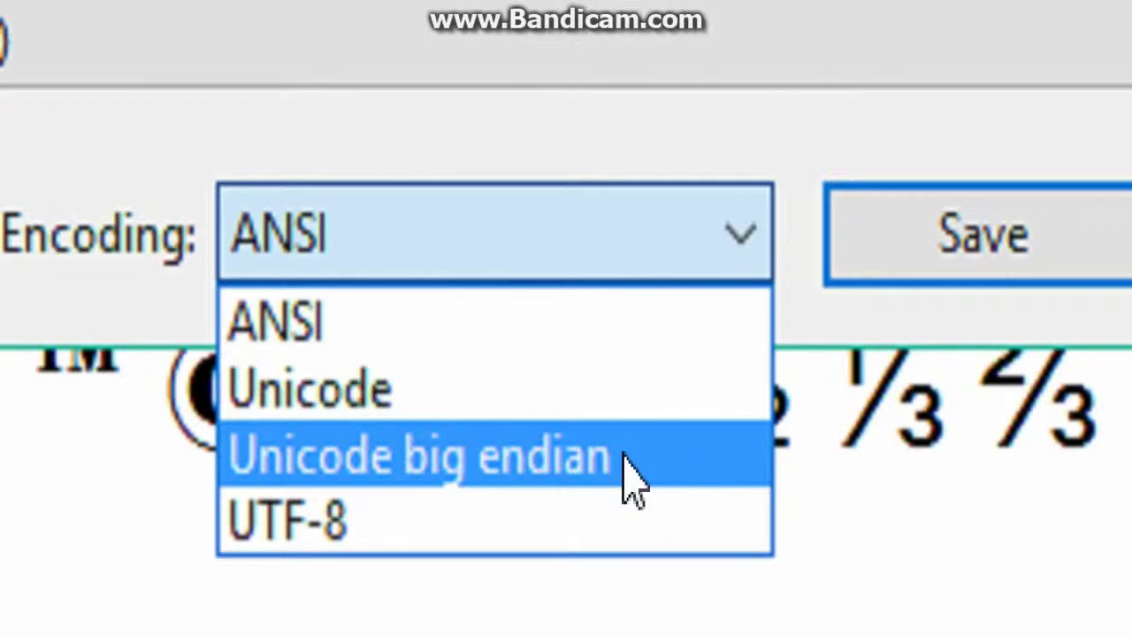
pyautogui.click(596, 394)
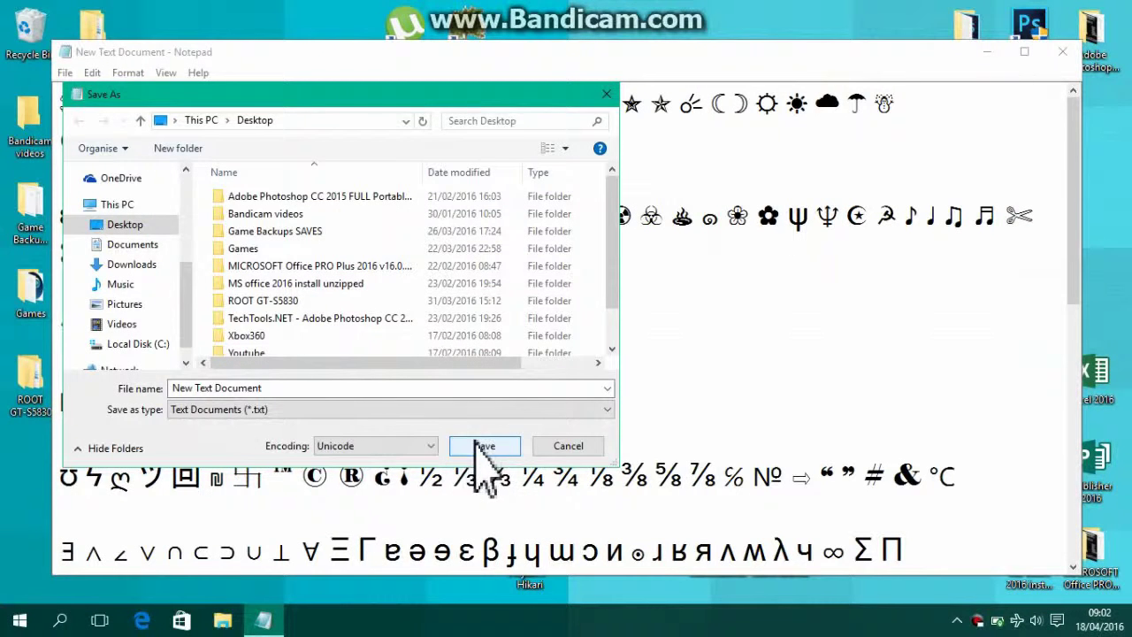
pyautogui.click(485, 445)
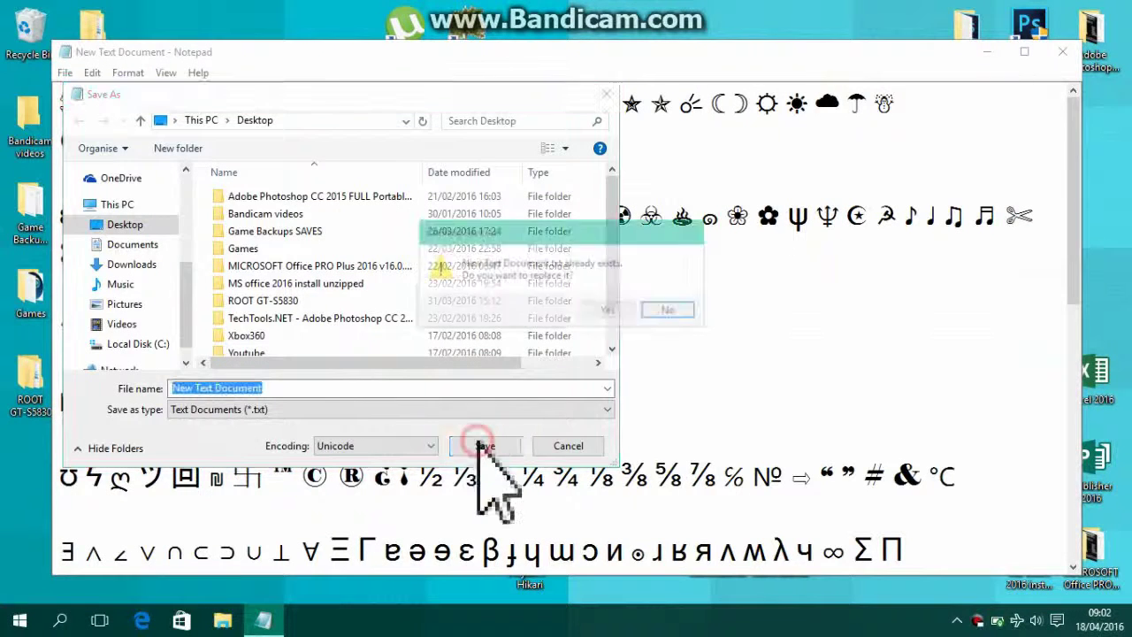
pyautogui.click(614, 309)
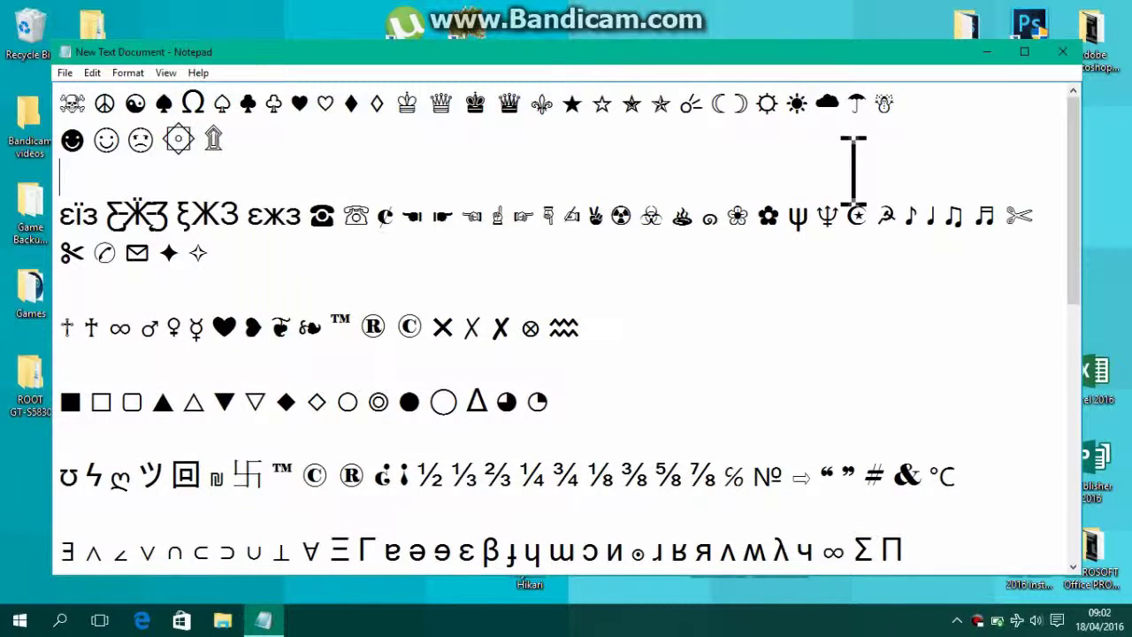
# Close New Text Document and reopen it from the desktop to check the saved symbols.
pyautogui.click(1063, 53)
pyautogui.doubleClick(717, 372)
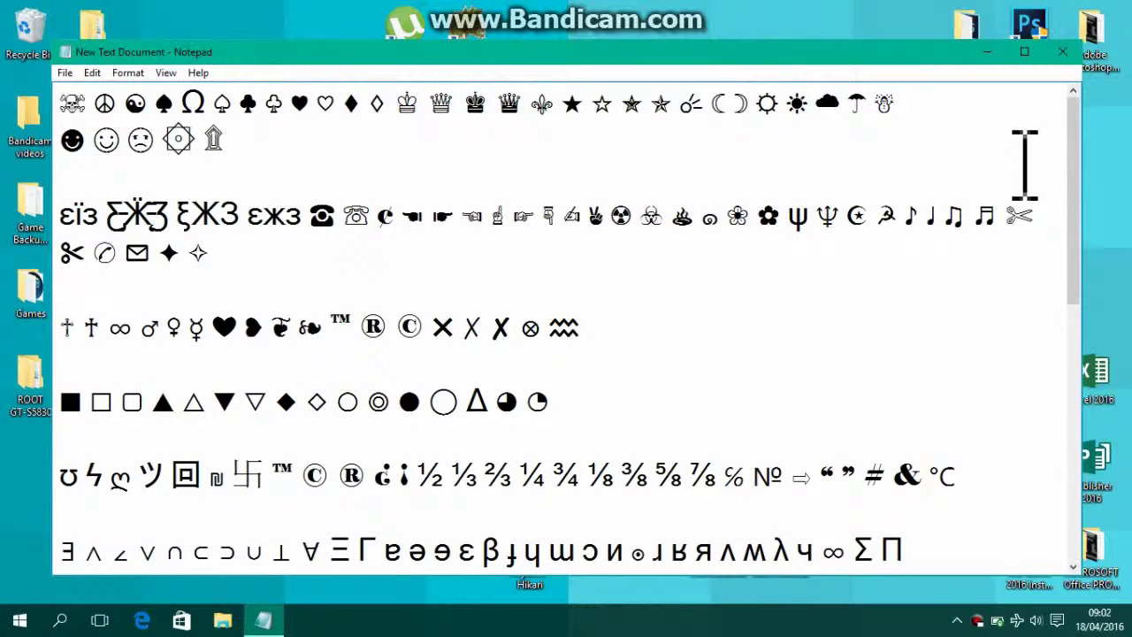
pyautogui.moveTo(1073, 217); pyautogui.dragTo(1089, 116)
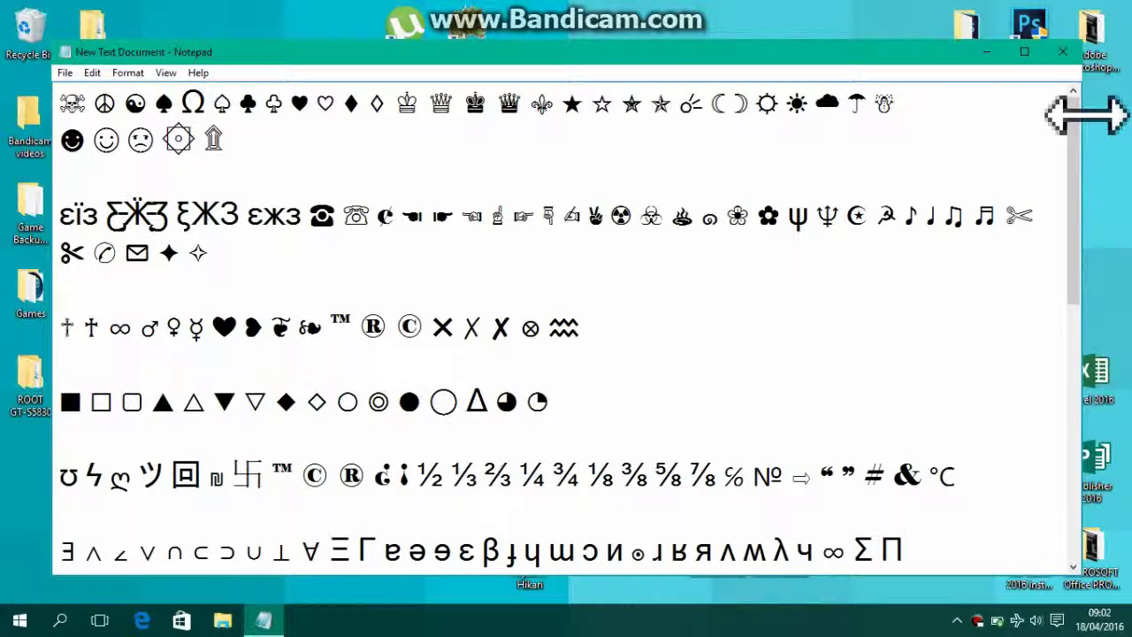